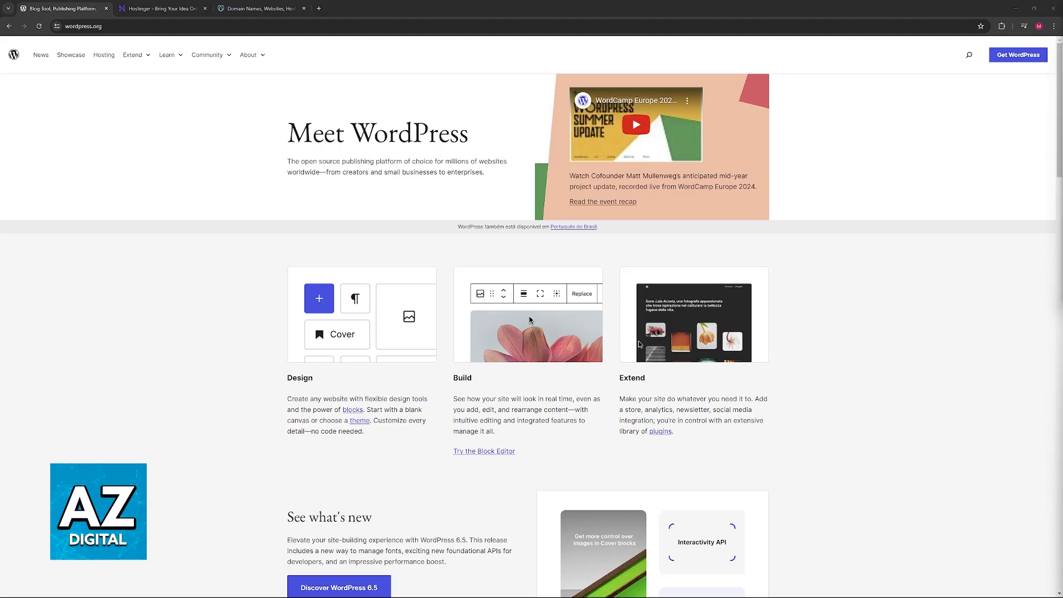
scroll(638, 345, down, 3)
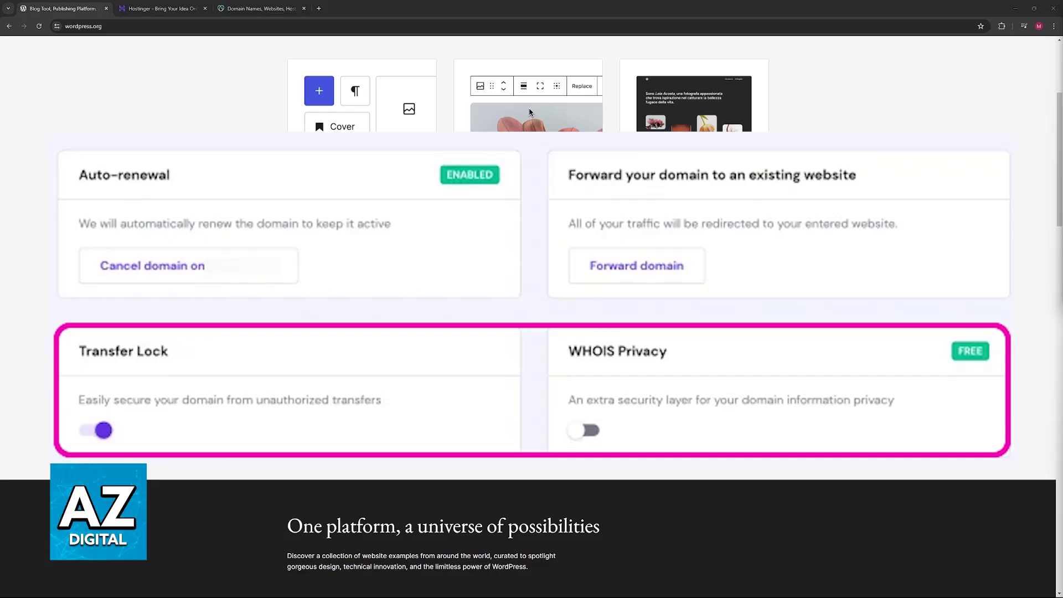
Switch to the Hostinger tab to review the domain's Transfer Lock and WHOIS Privacy toggles
click(163, 9)
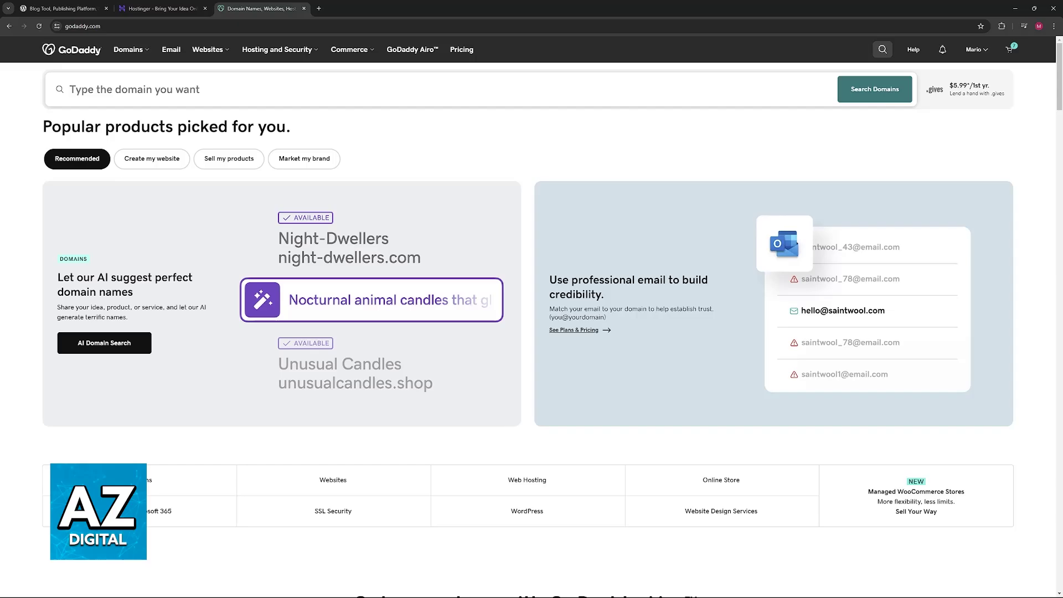
Go to Domains > Transfer Domain Names and enter example.net in the transfer field
click(116, 53)
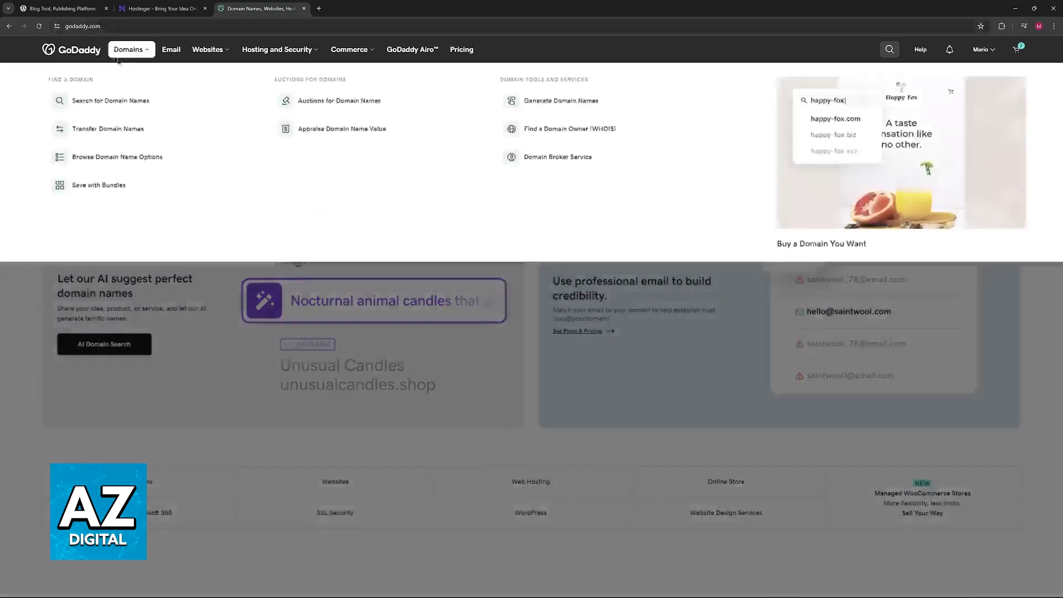
click(83, 130)
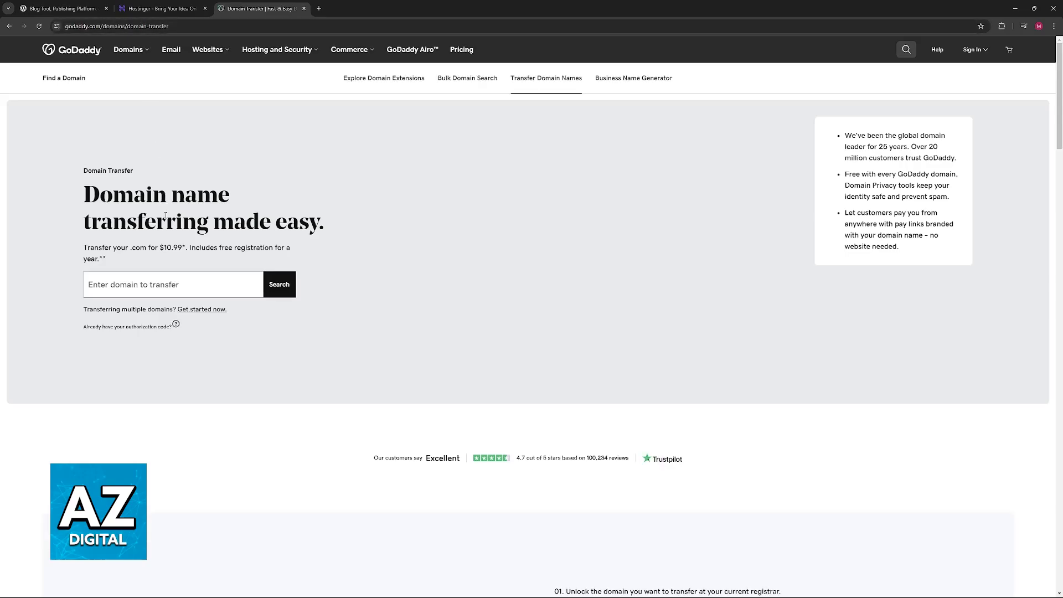
click(171, 285)
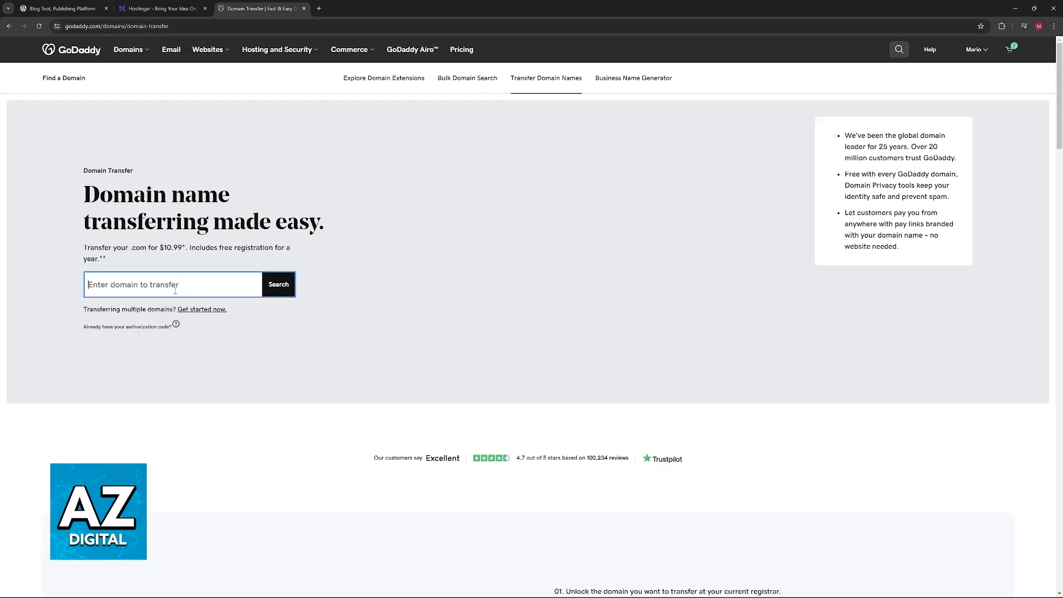
text(example.)
text(net)
key(Return)
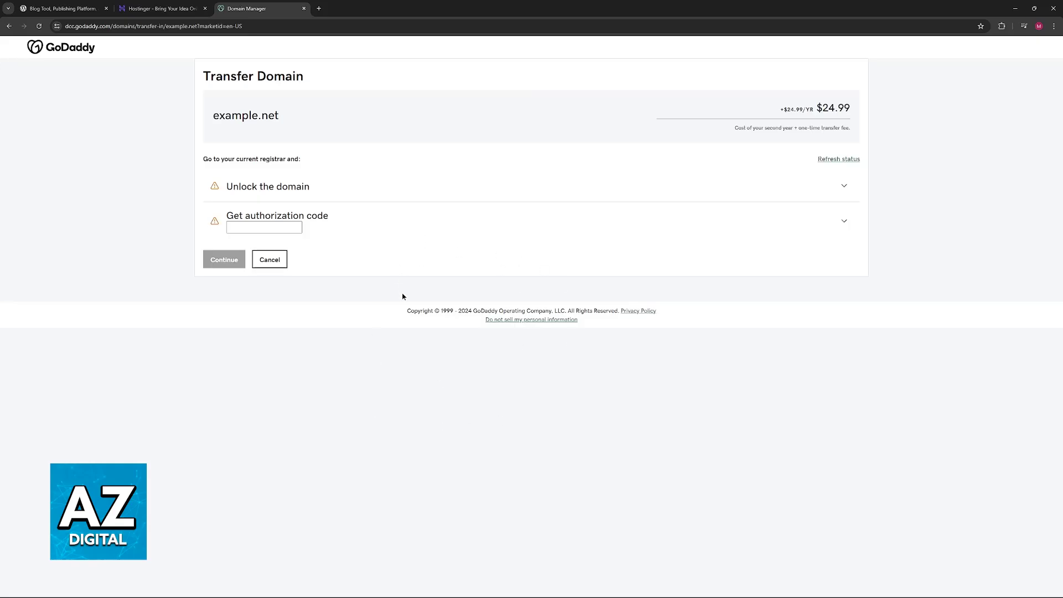
click(228, 223)
click(292, 198)
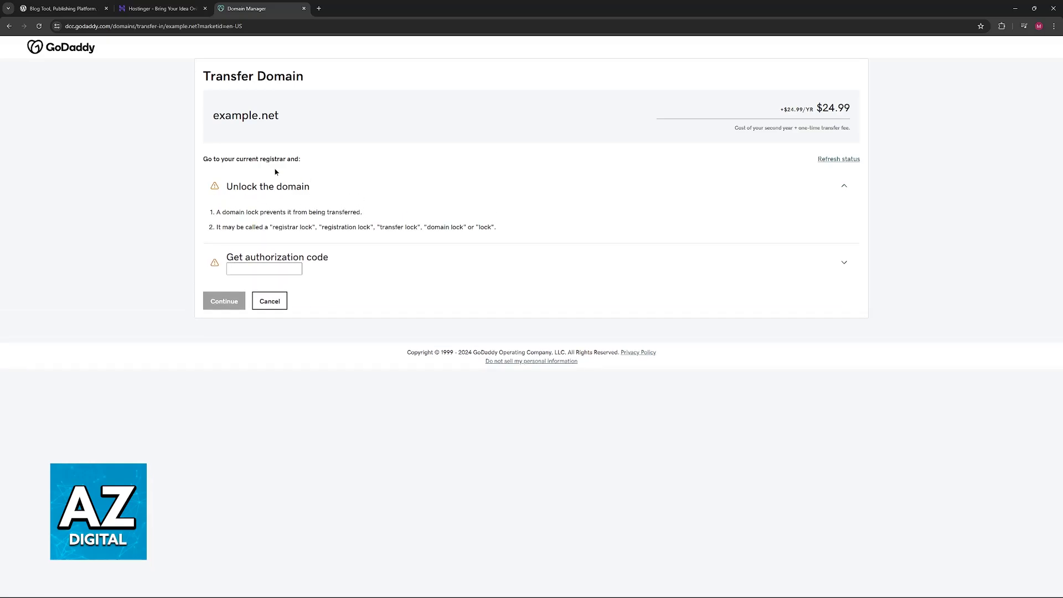
click(278, 268)
click(229, 299)
drag(287, 269, 212, 270)
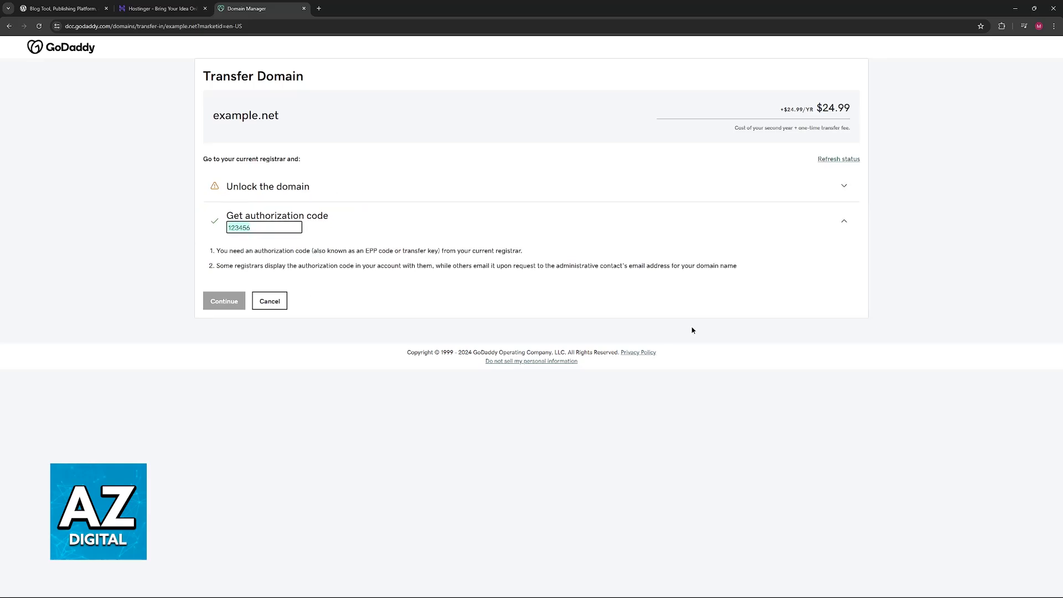
click(324, 363)
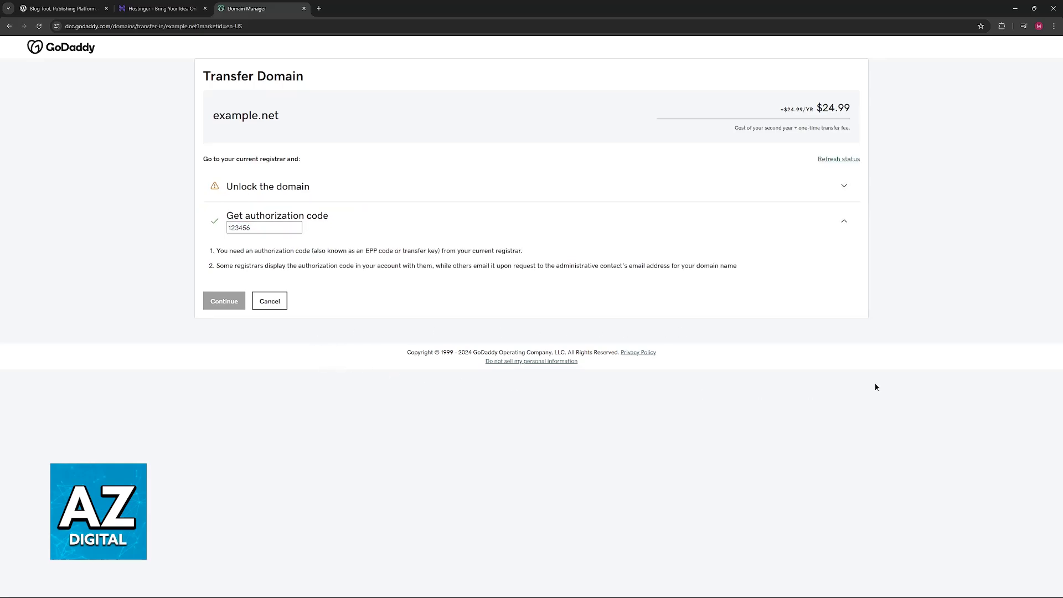